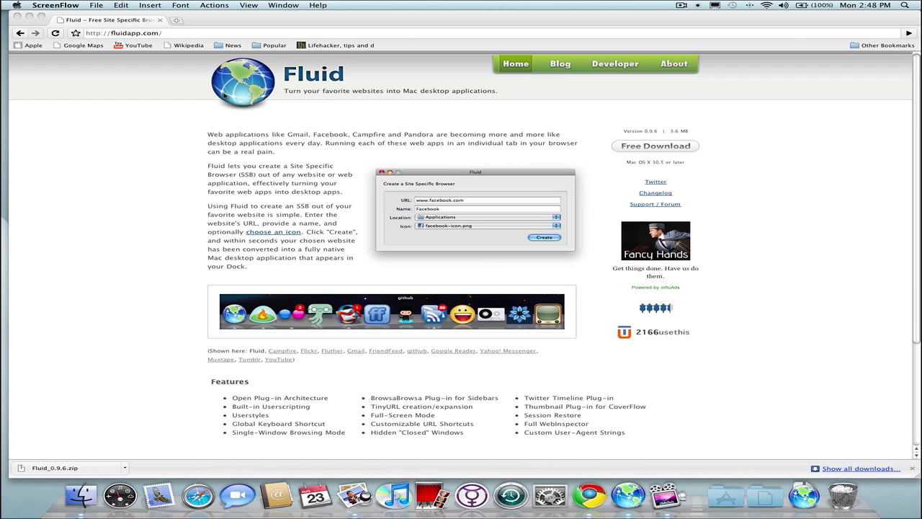
left_click(489, 197)
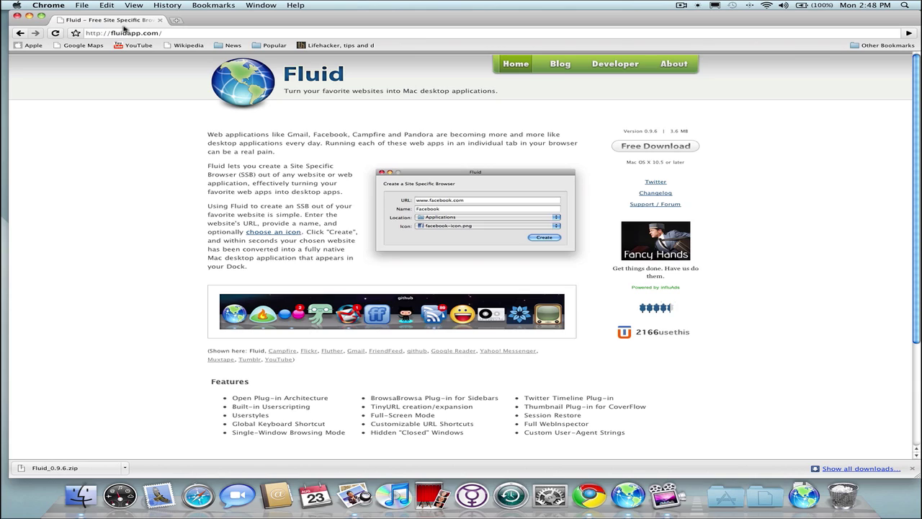
left_click(133, 34)
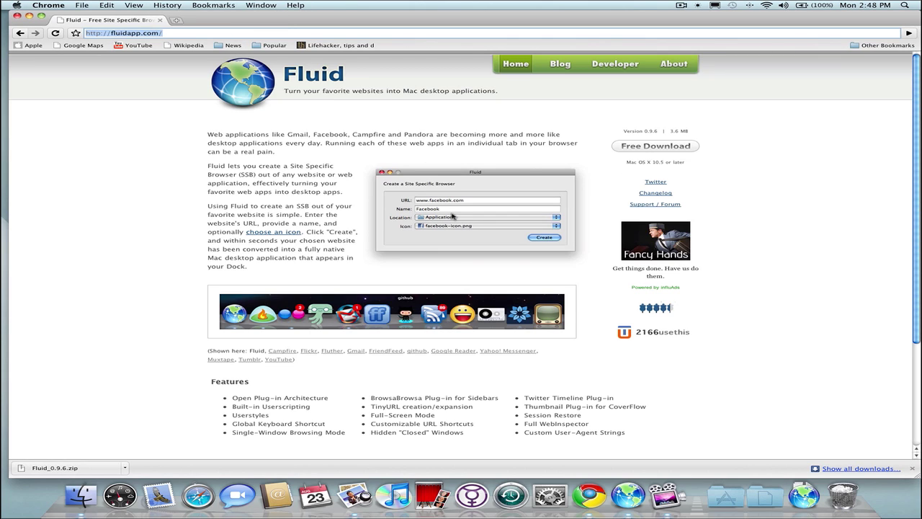
left_click(324, 203)
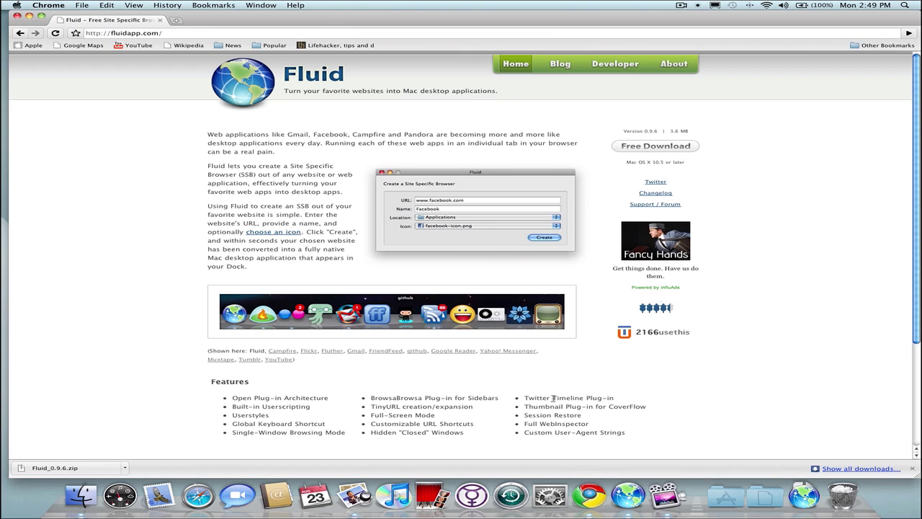
left_click_drag(553, 397, 604, 399)
left_click(603, 399)
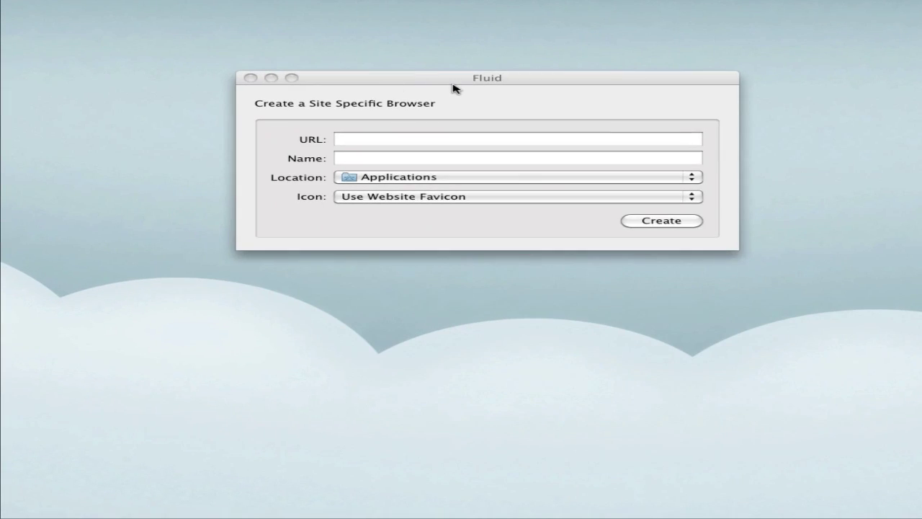
left_click(453, 85)
left_click_drag(453, 85, 448, 144)
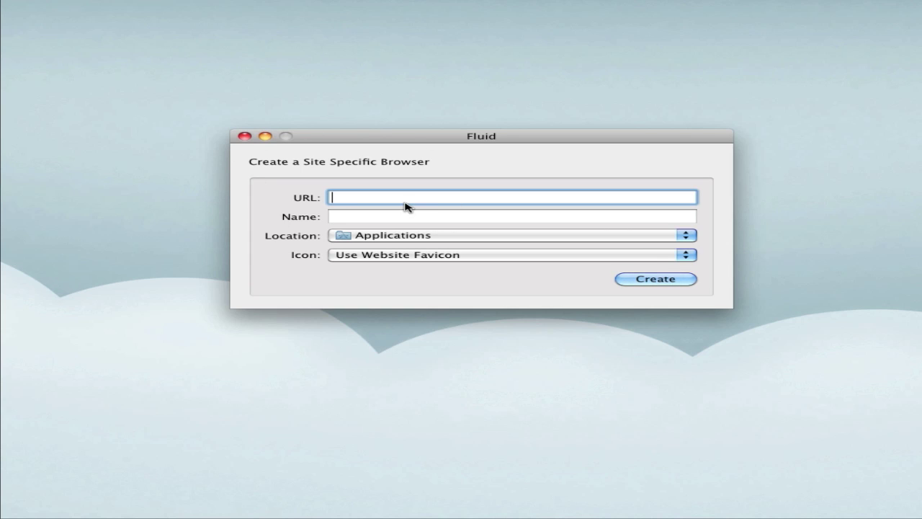
type("http://www.facebook.comn")
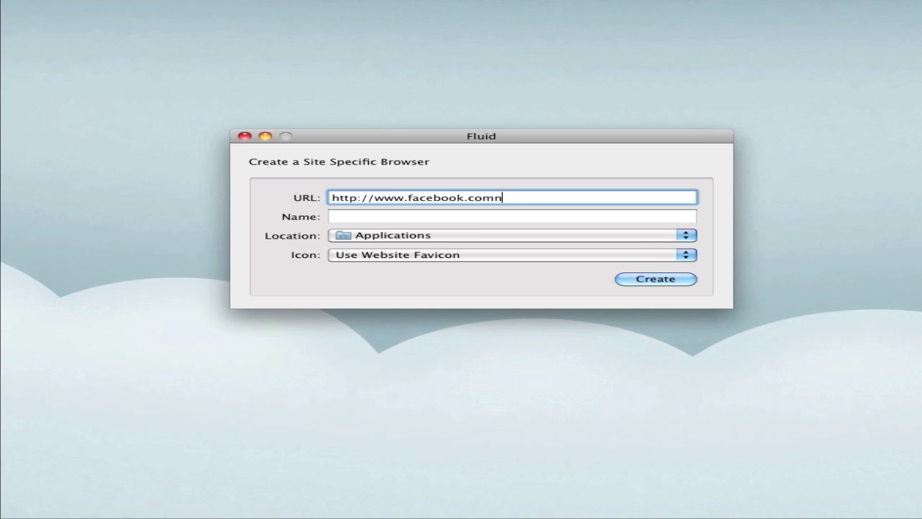
key("BackSpace")
key("Tab")
type("Facebook")
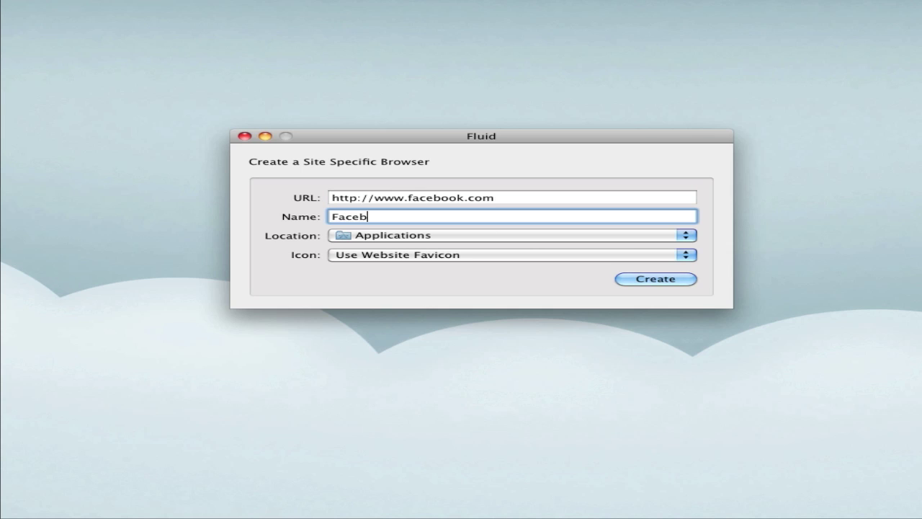
- Create the Facebook desktop app in Applications with the website favicon as its icon, and launch it
left_click(415, 235)
left_click(415, 238)
left_click(508, 256)
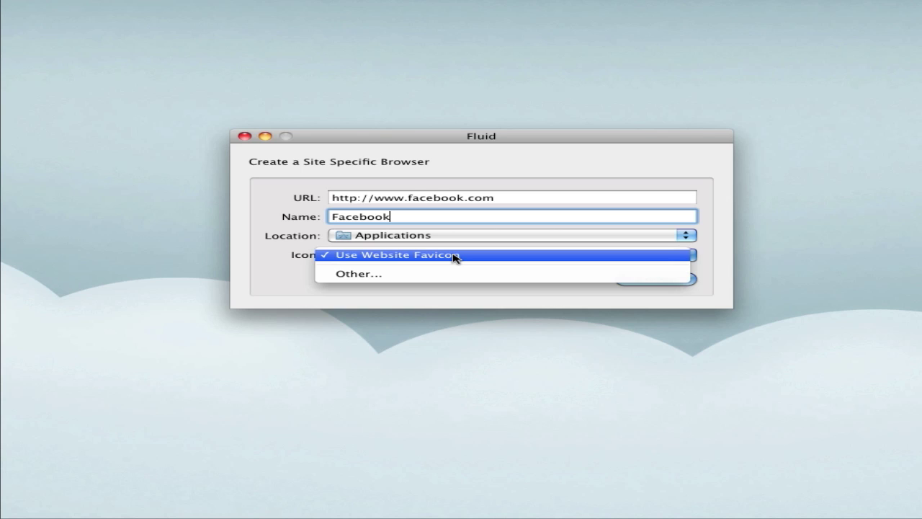
left_click(424, 294)
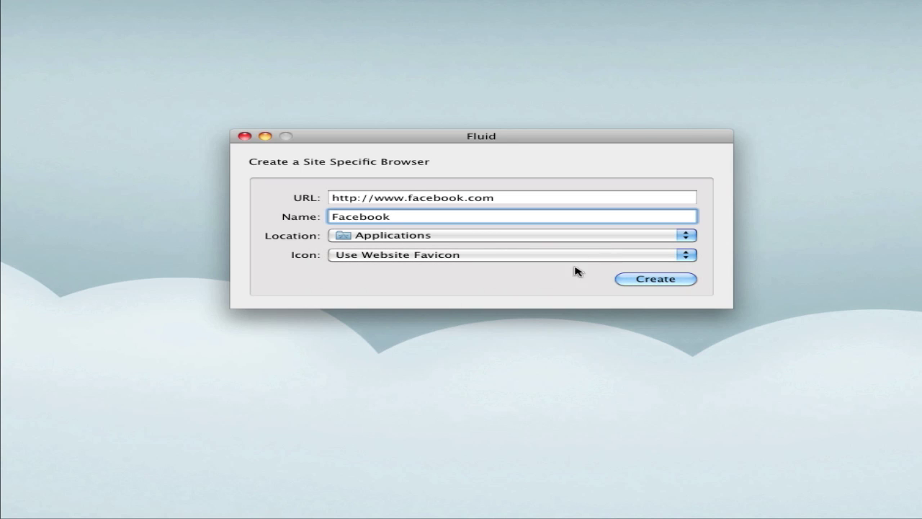
left_click(623, 282)
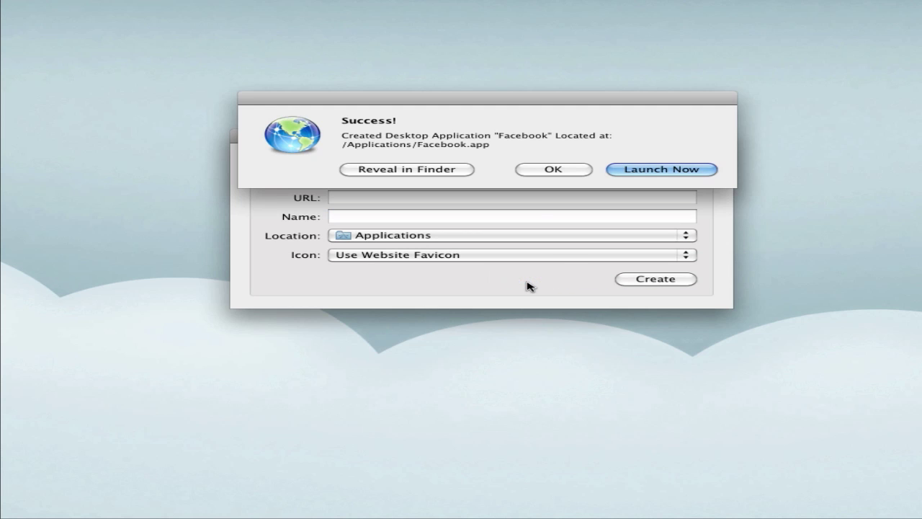
left_click_drag(523, 104, 510, 201)
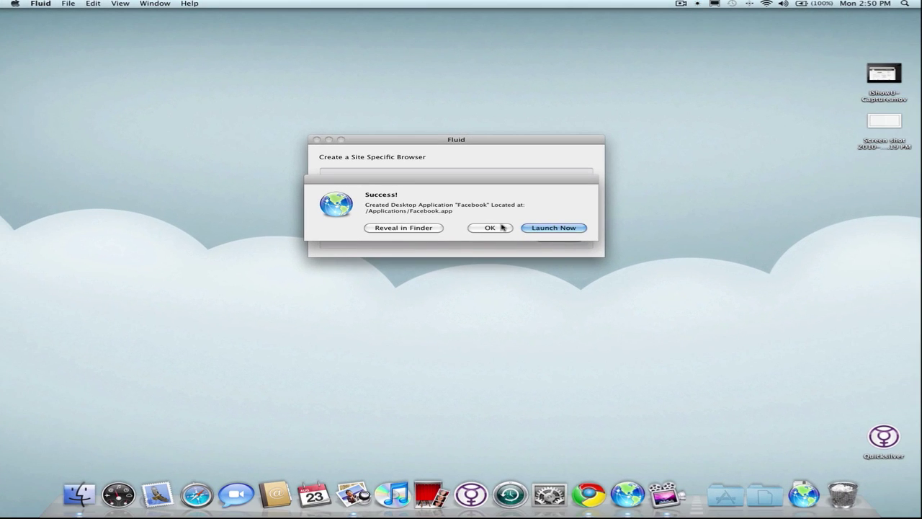
left_click(535, 228)
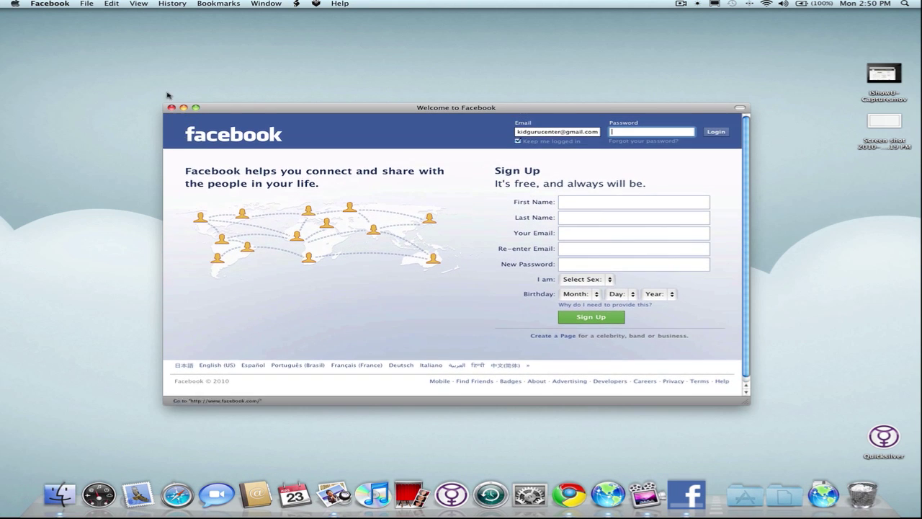
left_click(50, 4)
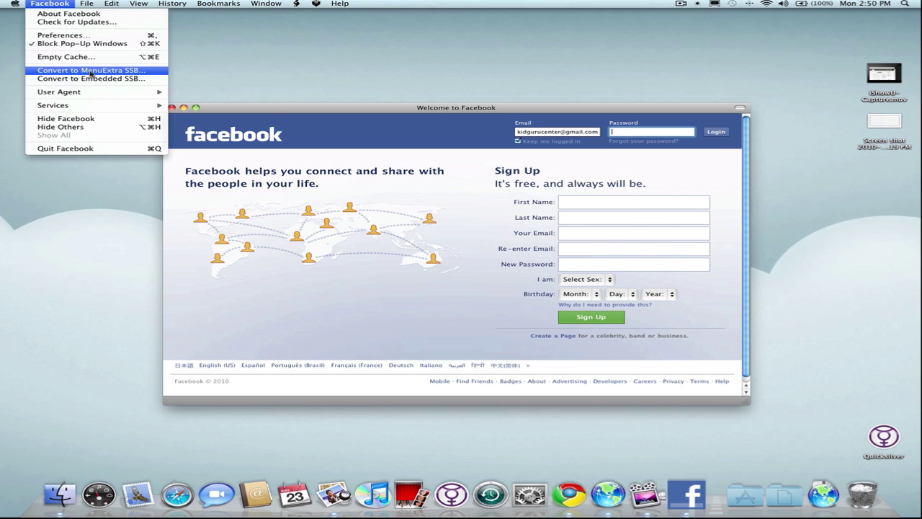
mouse_move(77, 92)
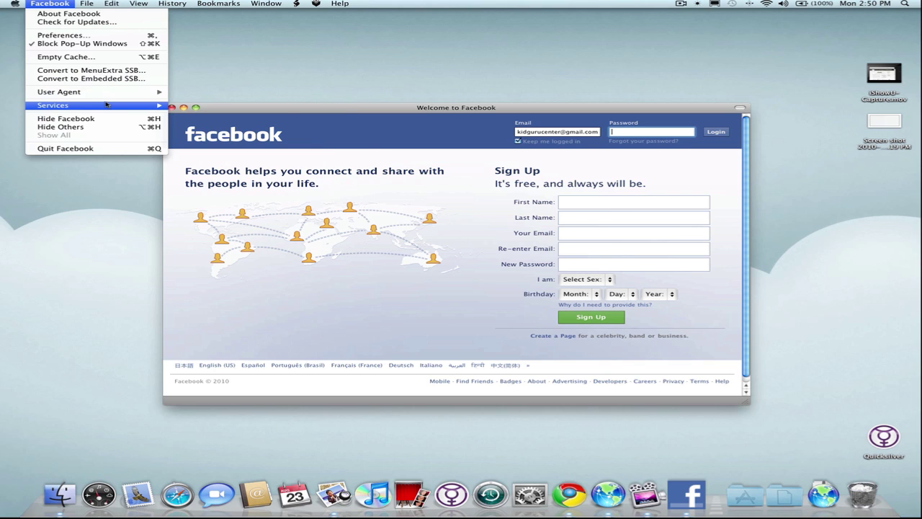
mouse_move(106, 105)
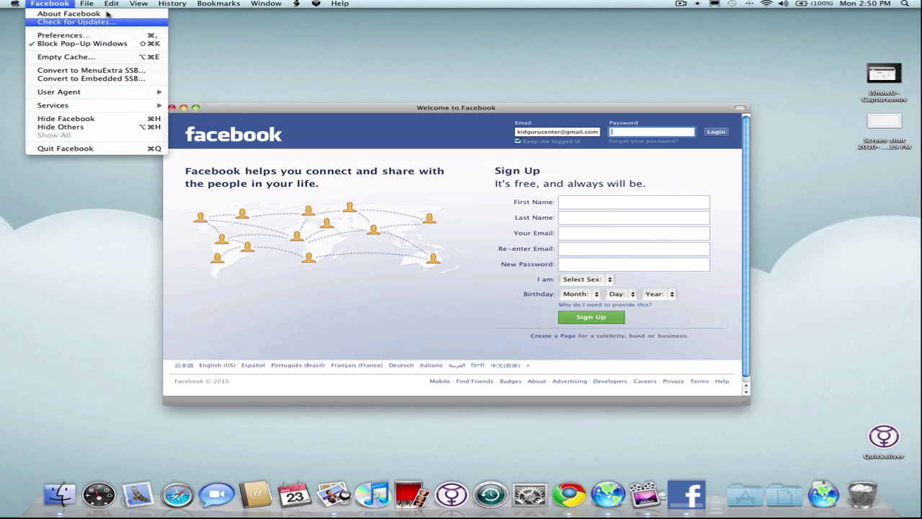
mouse_move(118, 5)
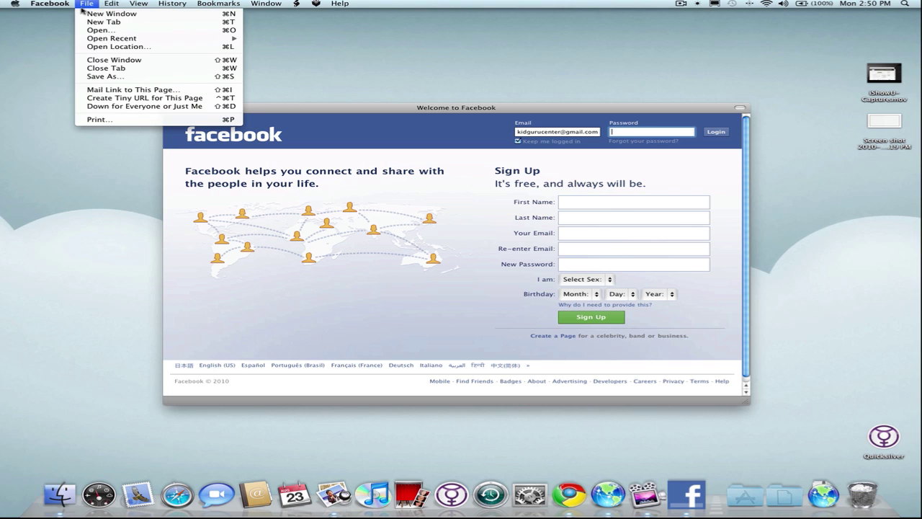
mouse_move(173, 4)
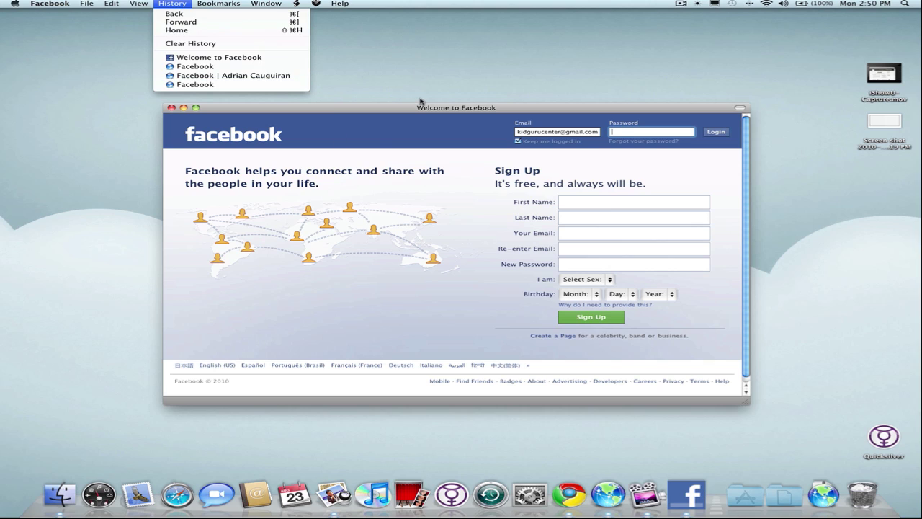
left_click(323, 27)
left_click(262, 109)
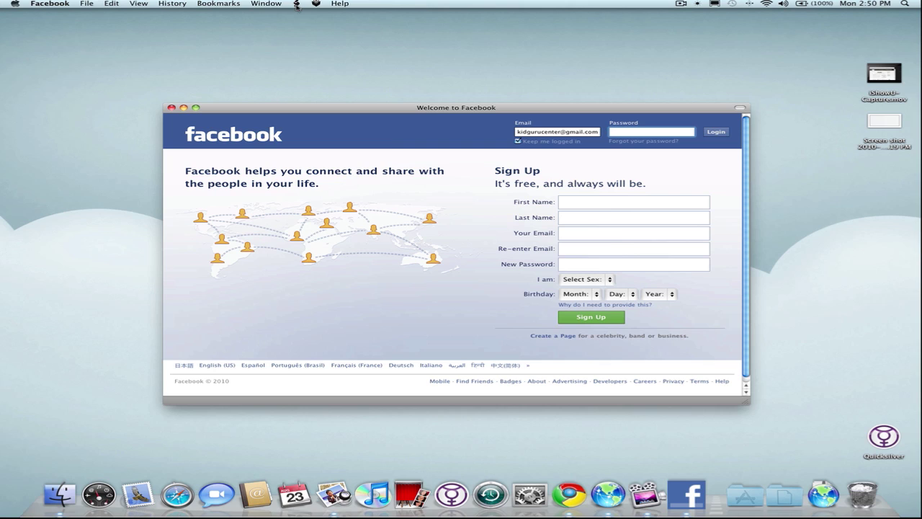
left_click(255, 4)
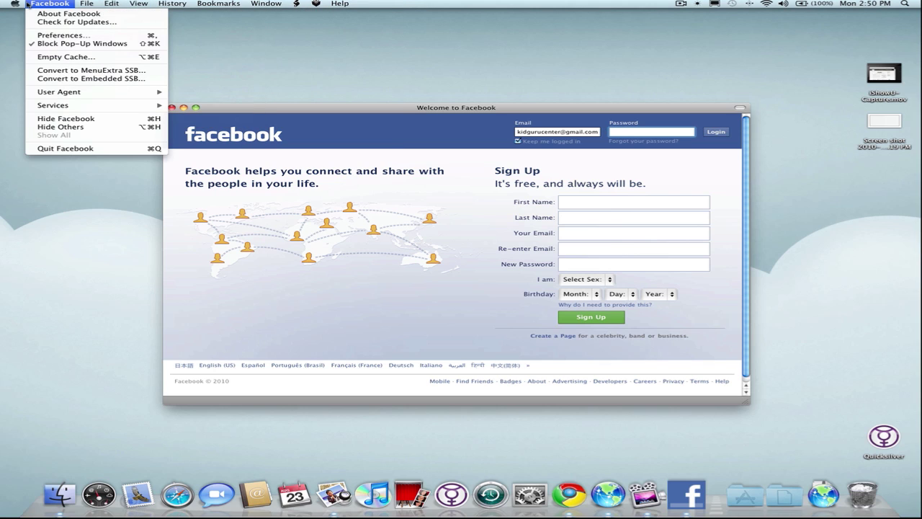
left_click(368, 106)
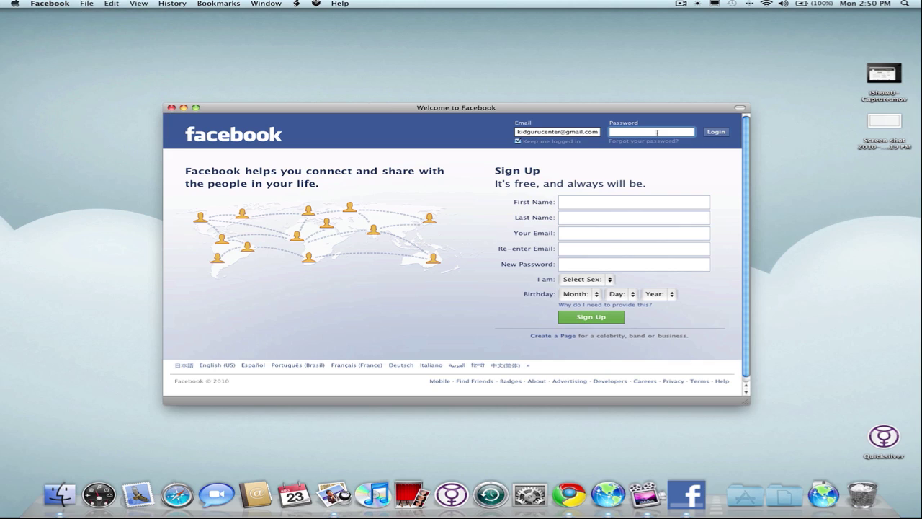
- Log in to Facebook by entering the account password for the prefilled e-mail
type("••")
key("Return")
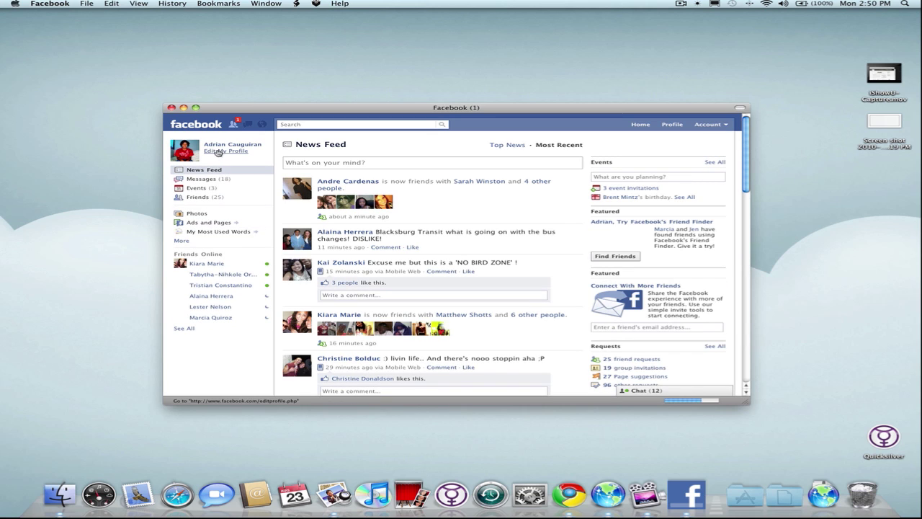
- Open the account owner's profile from the news feed and look through its wall posts
left_click(221, 147)
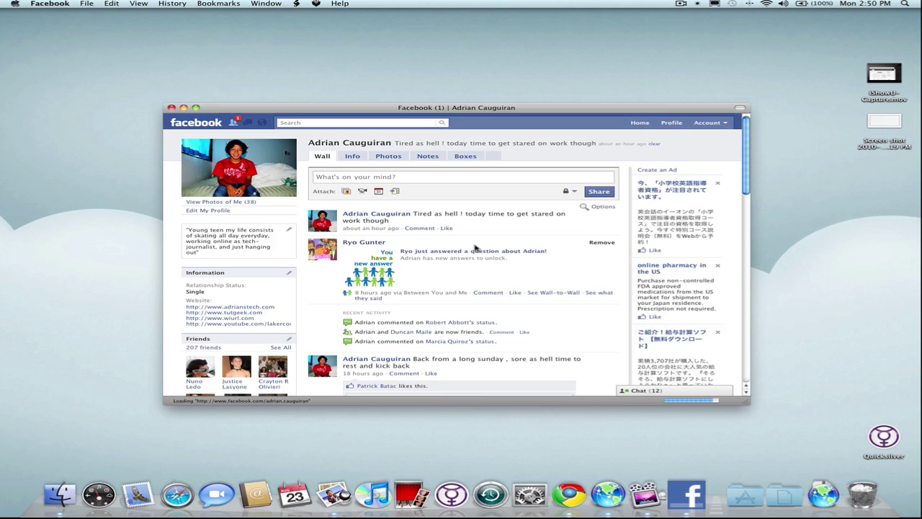
scroll(475, 248, "down", 10)
scroll(412, 248, "down", 5)
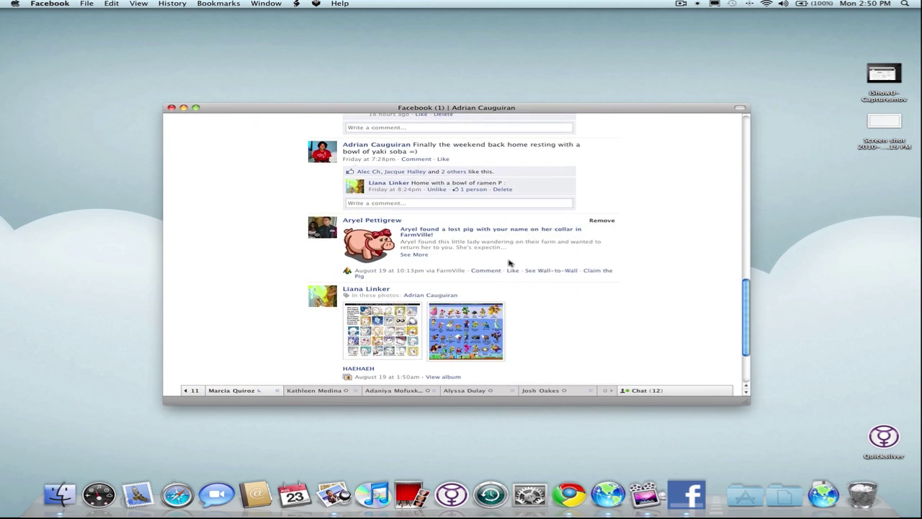
scroll(504, 259, "up", 15)
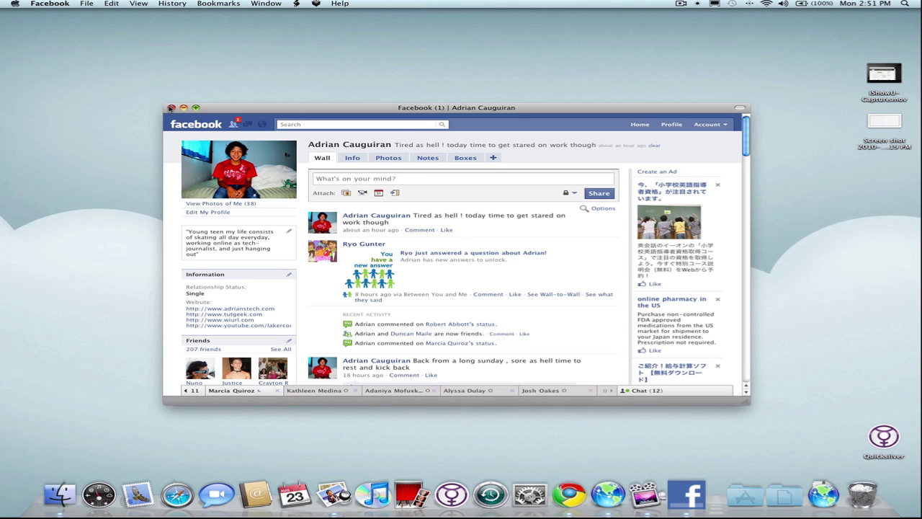
- Close the Facebook window and quit its app, returning to Fluid's site-specific browser form
left_click(170, 107)
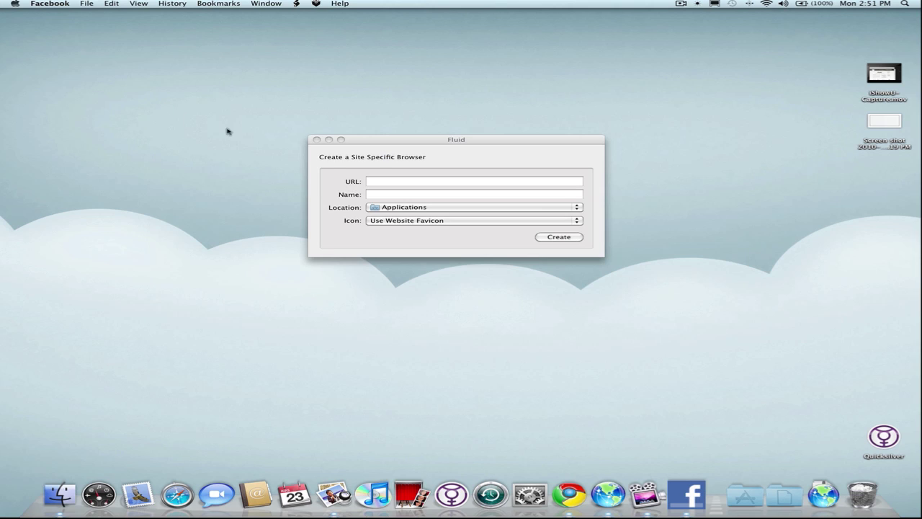
right_click(688, 492)
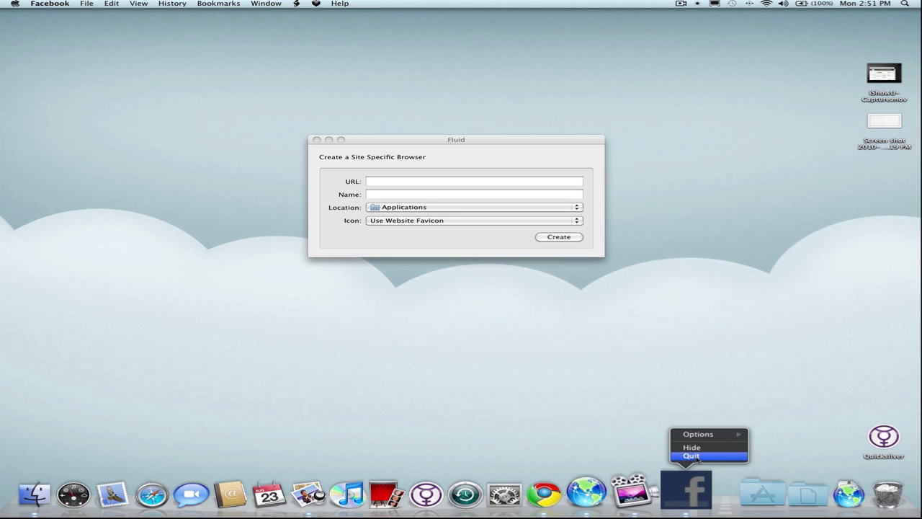
left_click(693, 455)
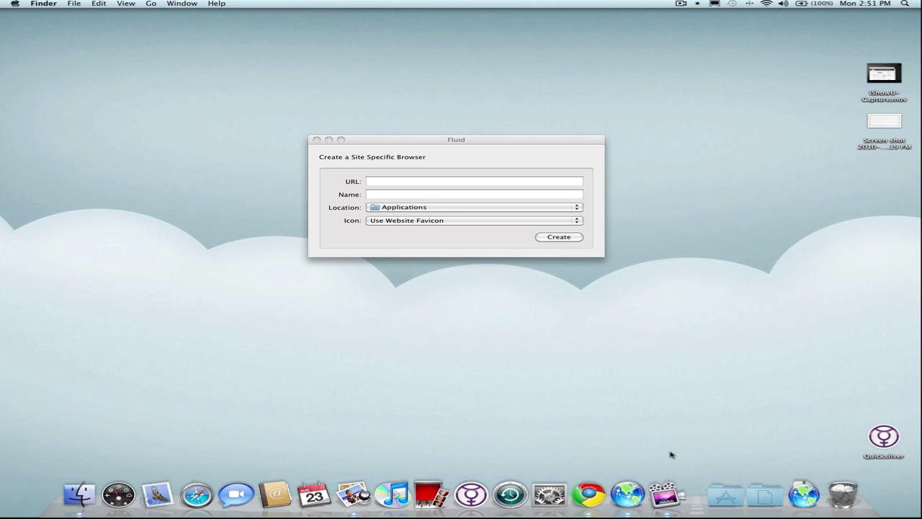
left_click(502, 139)
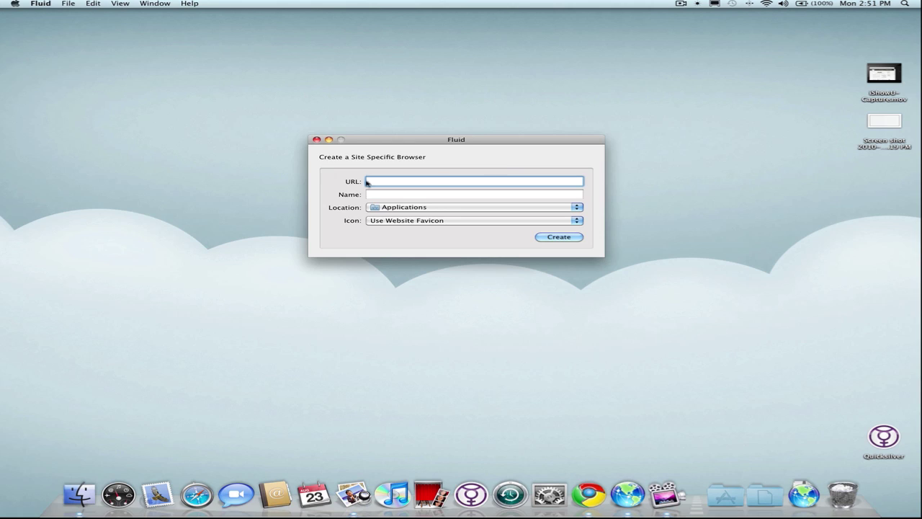